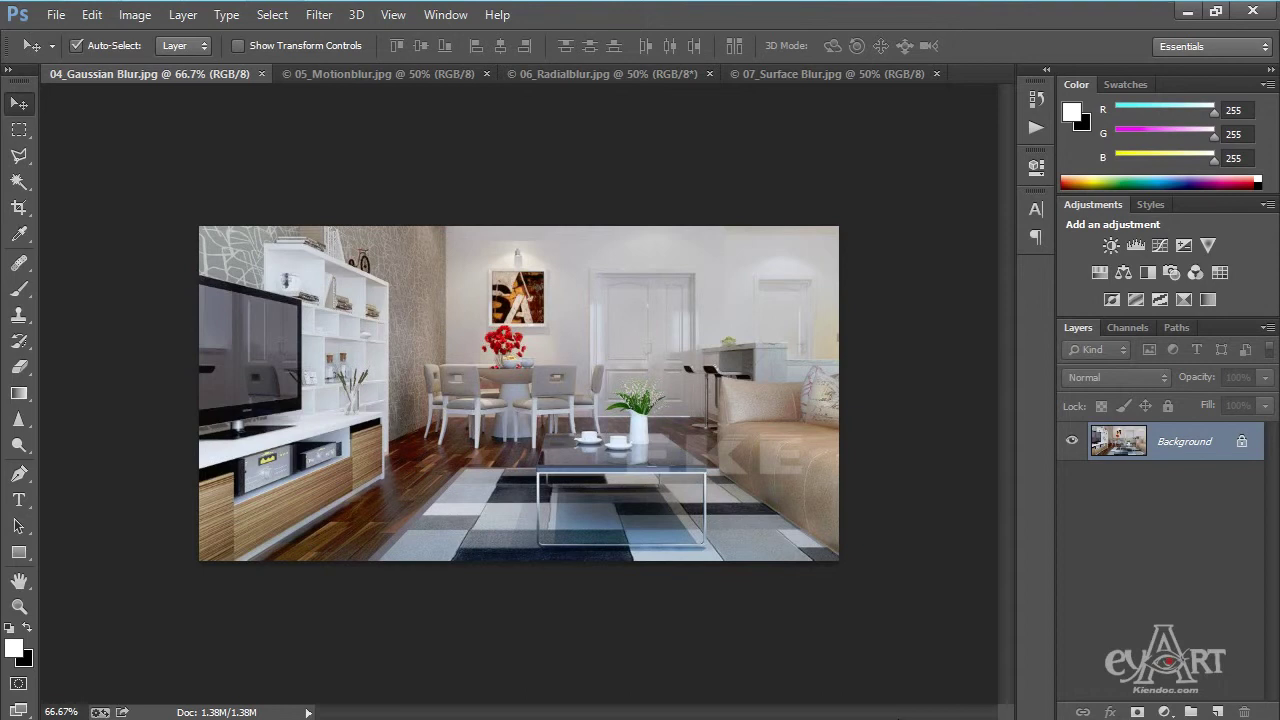
- Convert the locked Background of the living-room image into a regular layer named Layer 0 and duplicate it
{"action": "left_click_drag", "start_coordinate": [1243, 446], "coordinate": [1213, 712]}
{"action": "double_click", "coordinate": [1236, 452]}
{"action": "left_click", "coordinate": [806, 322]}
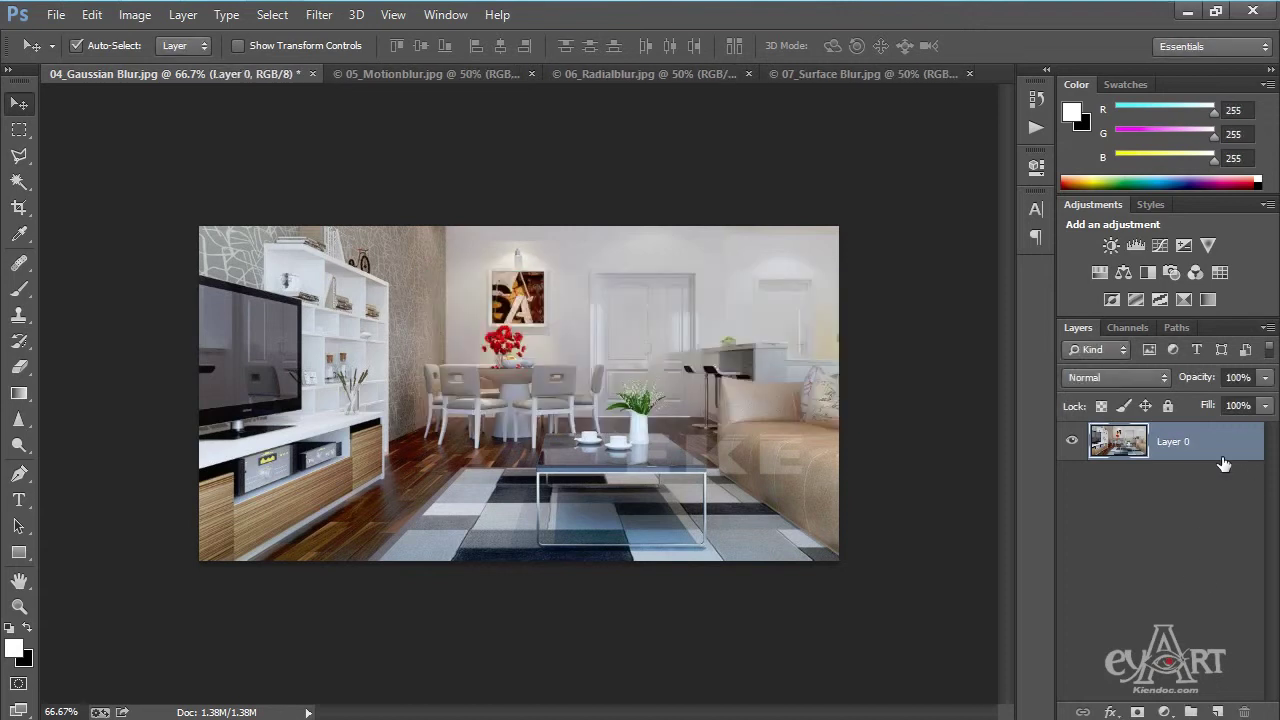
{"action": "key", "text": "ctrl+j"}
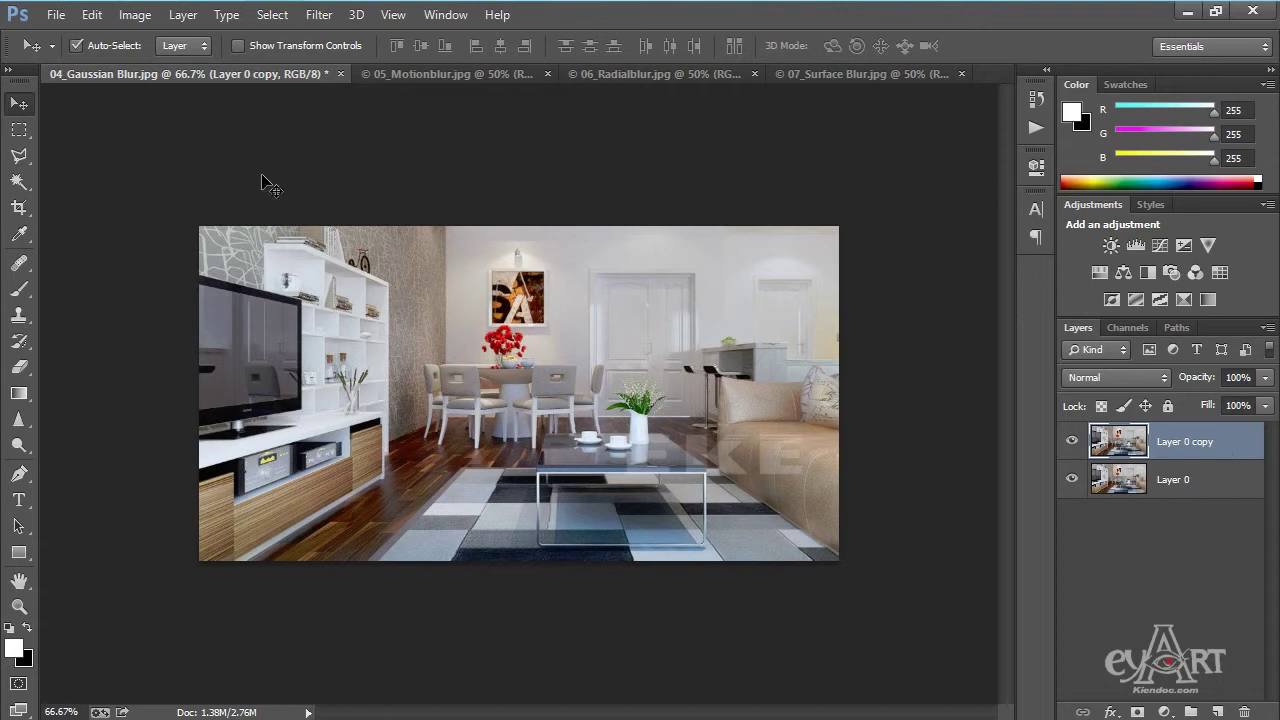
- Apply a Hue/Saturation adjustment to the layer copy with the saturation set to -50
{"action": "left_click", "coordinate": [135, 18]}
{"action": "mouse_move", "coordinate": [151, 73]}
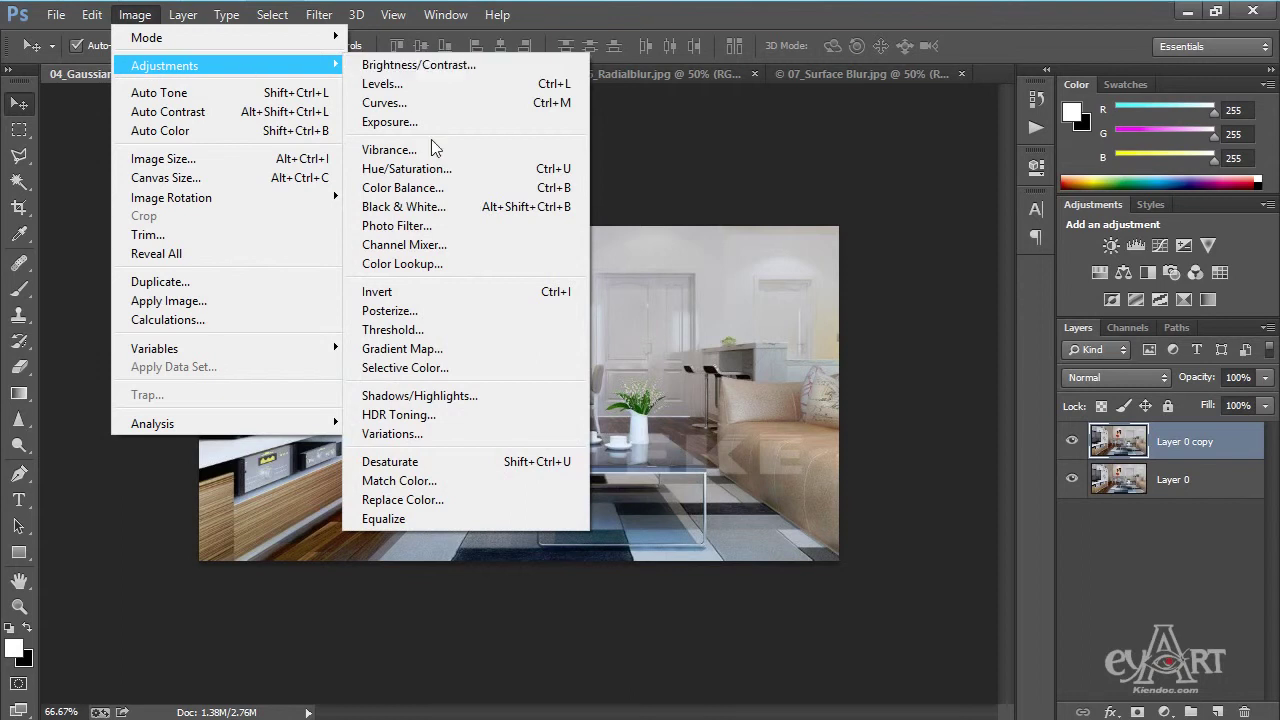
{"action": "left_click", "coordinate": [428, 170]}
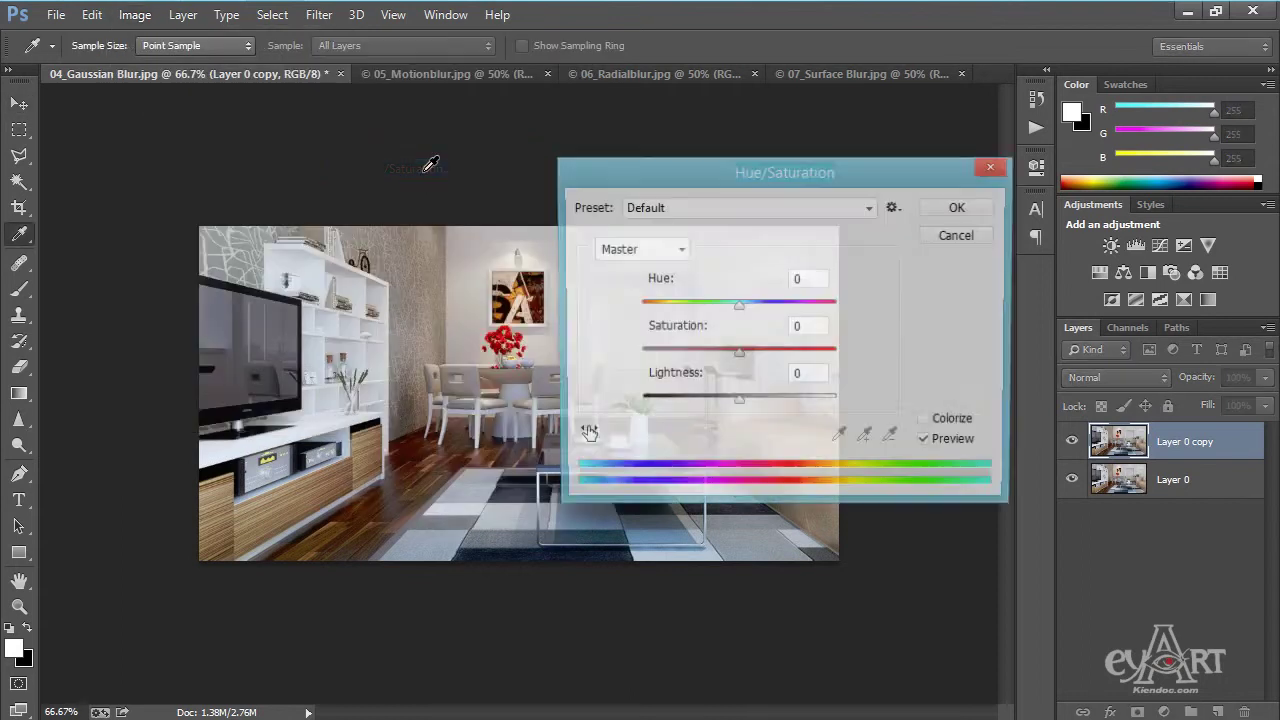
{"action": "left_click_drag", "start_coordinate": [737, 354], "coordinate": [673, 352]}
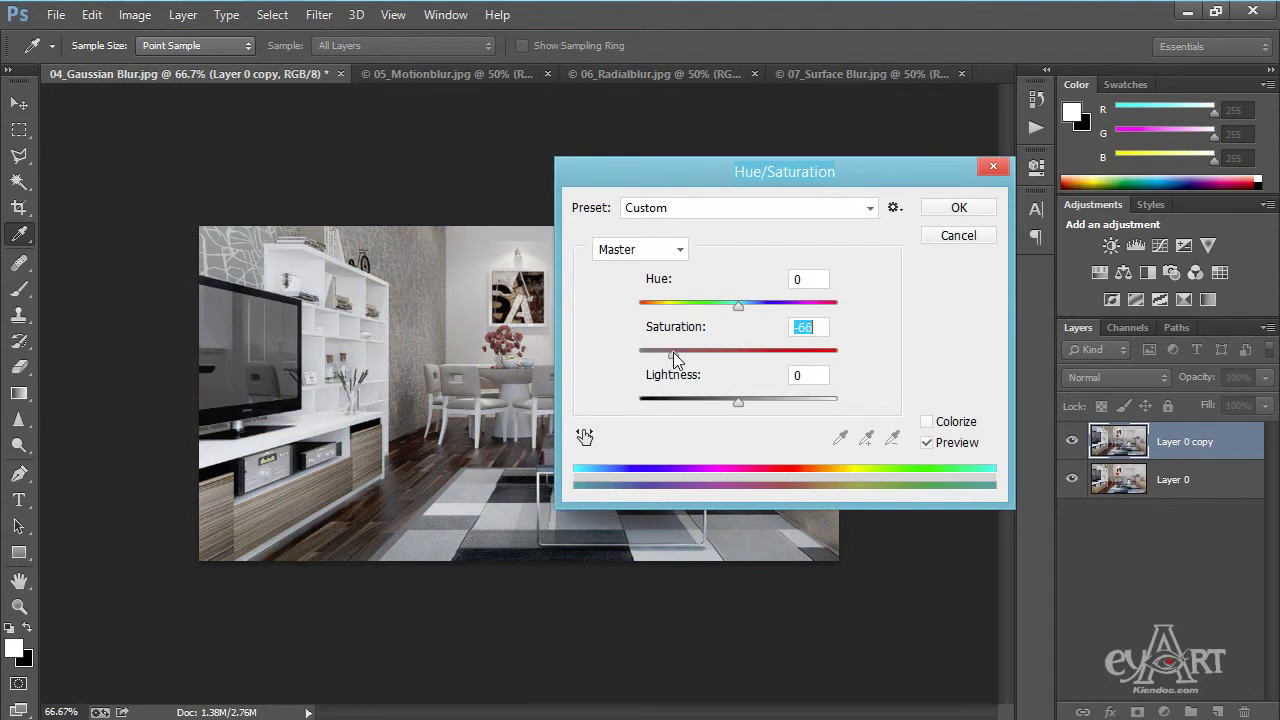
{"action": "type", "text": "-50"}
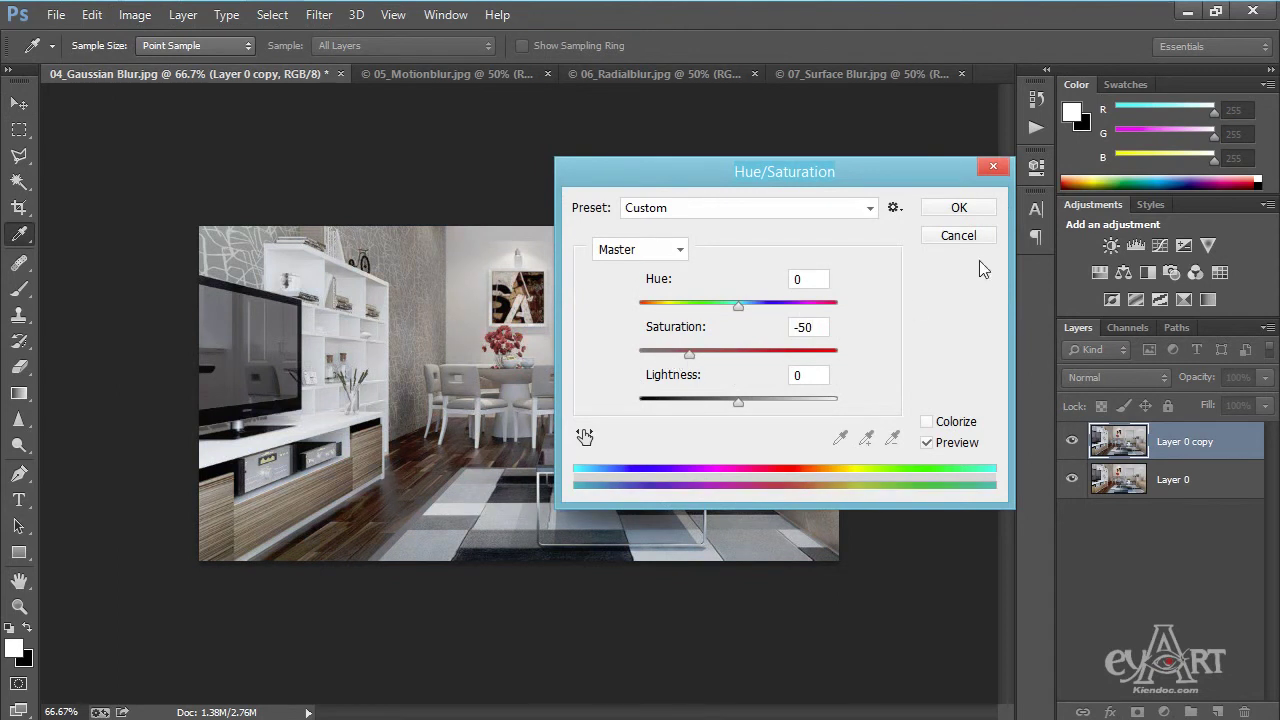
{"action": "left_click", "coordinate": [966, 209]}
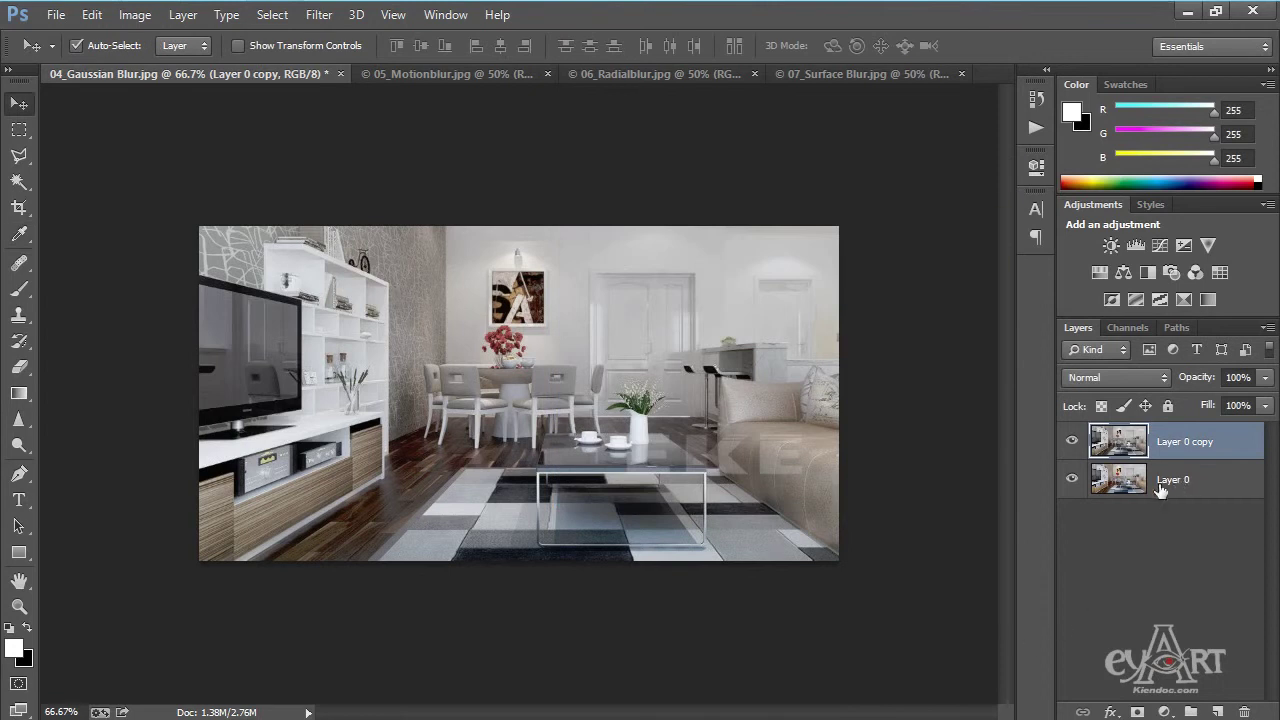
- Apply a Gaussian Blur with a radius of 5 pixels to the desaturated layer copy
{"action": "left_click", "coordinate": [320, 16]}
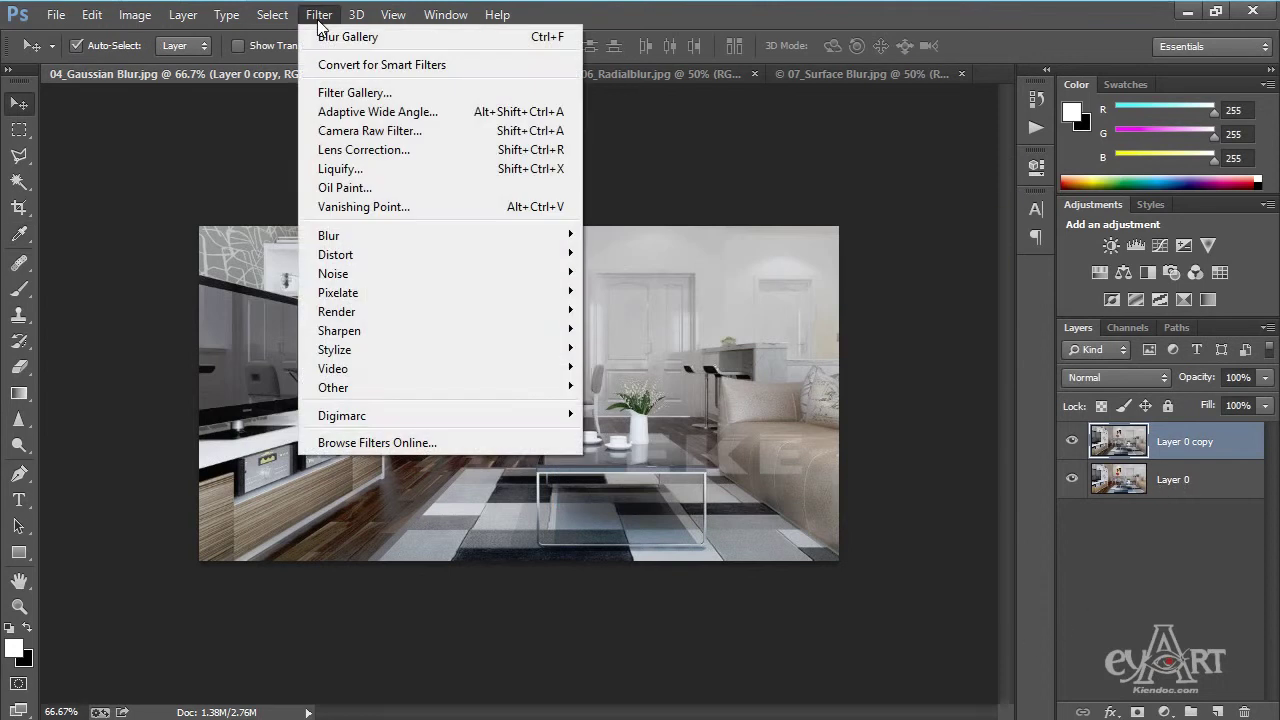
{"action": "mouse_move", "coordinate": [357, 236]}
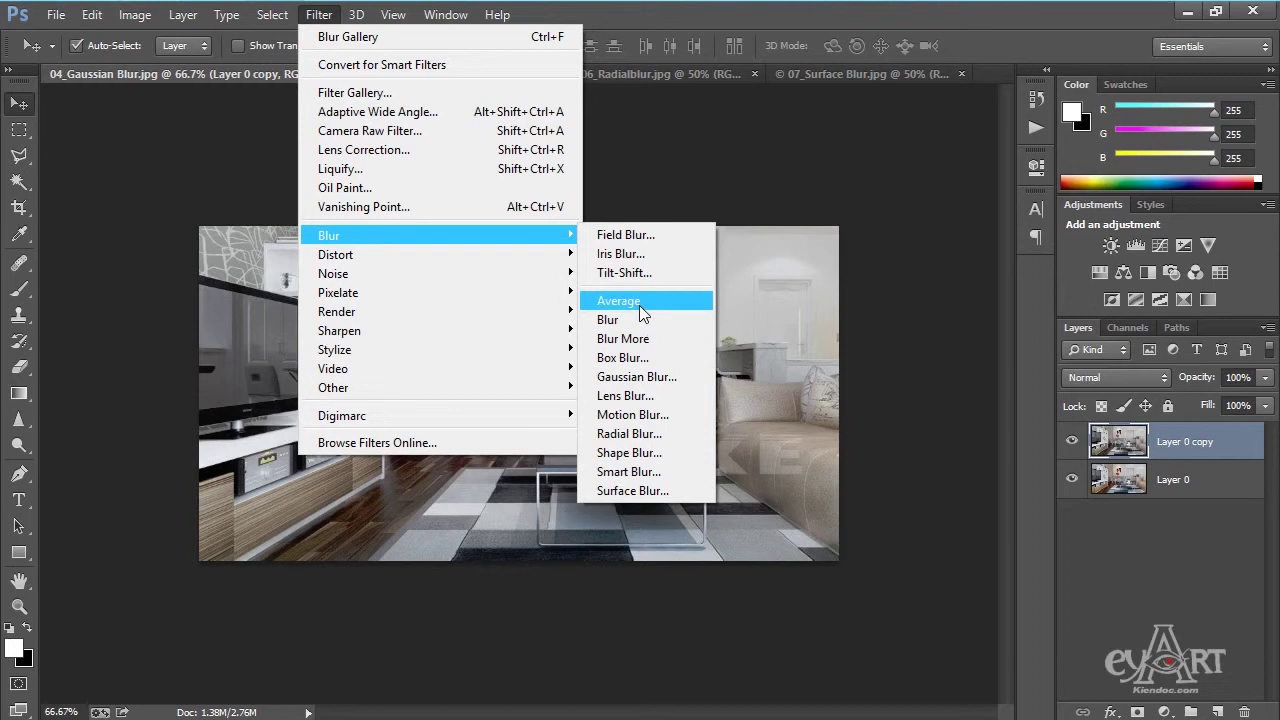
{"action": "left_click", "coordinate": [640, 377]}
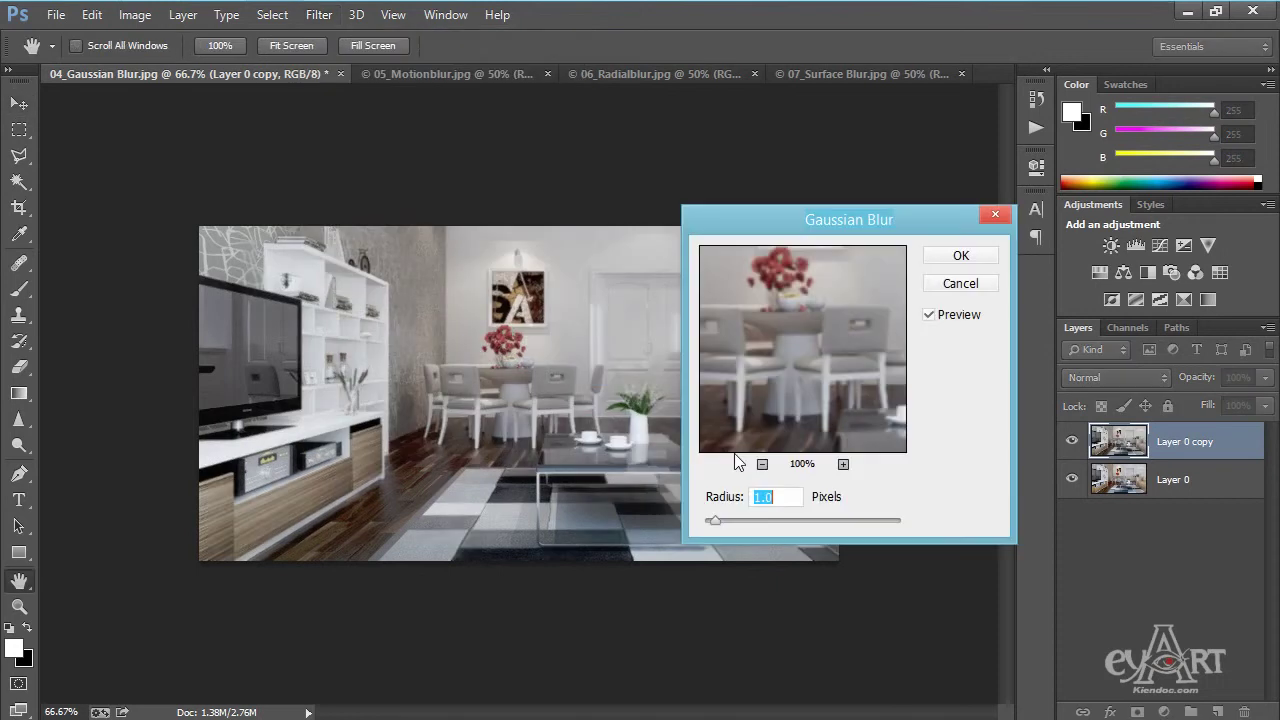
{"action": "type", "text": "5"}
{"action": "left_click", "coordinate": [960, 258]}
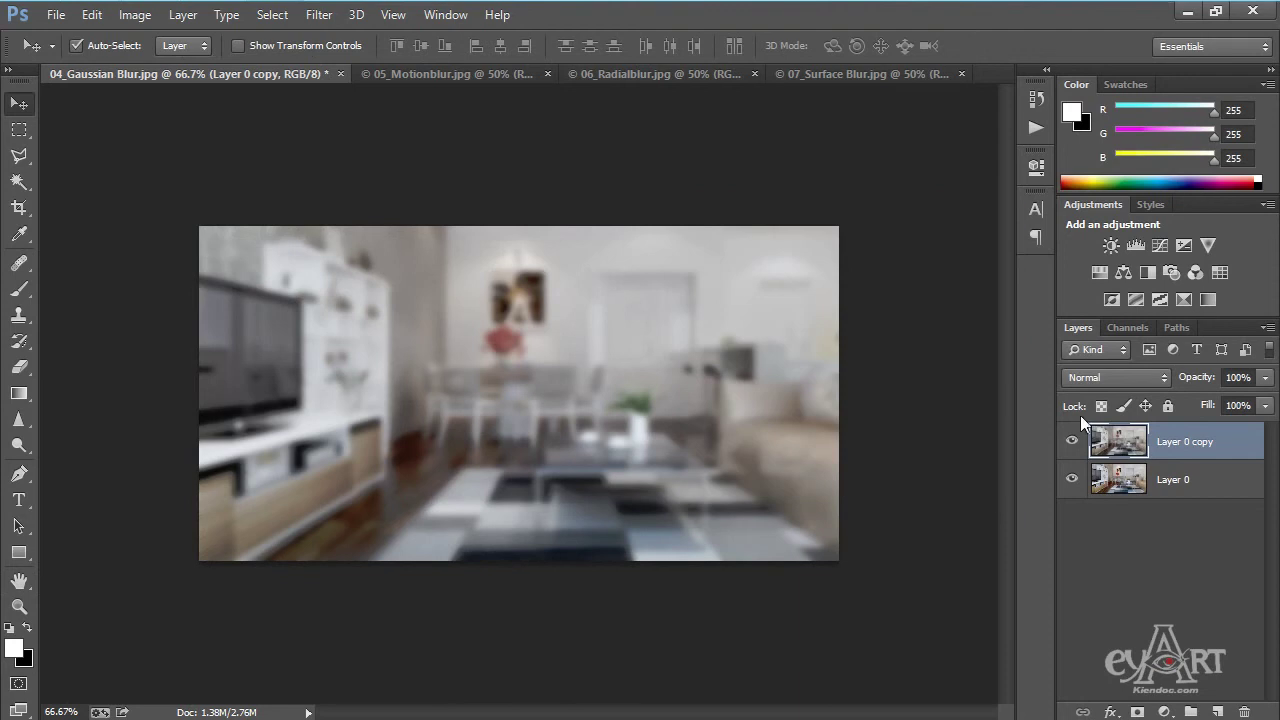
- Set the blurred copy's blend mode to Soft Light and toggle its visibility to compare before and after
{"action": "left_click", "coordinate": [1132, 379]}
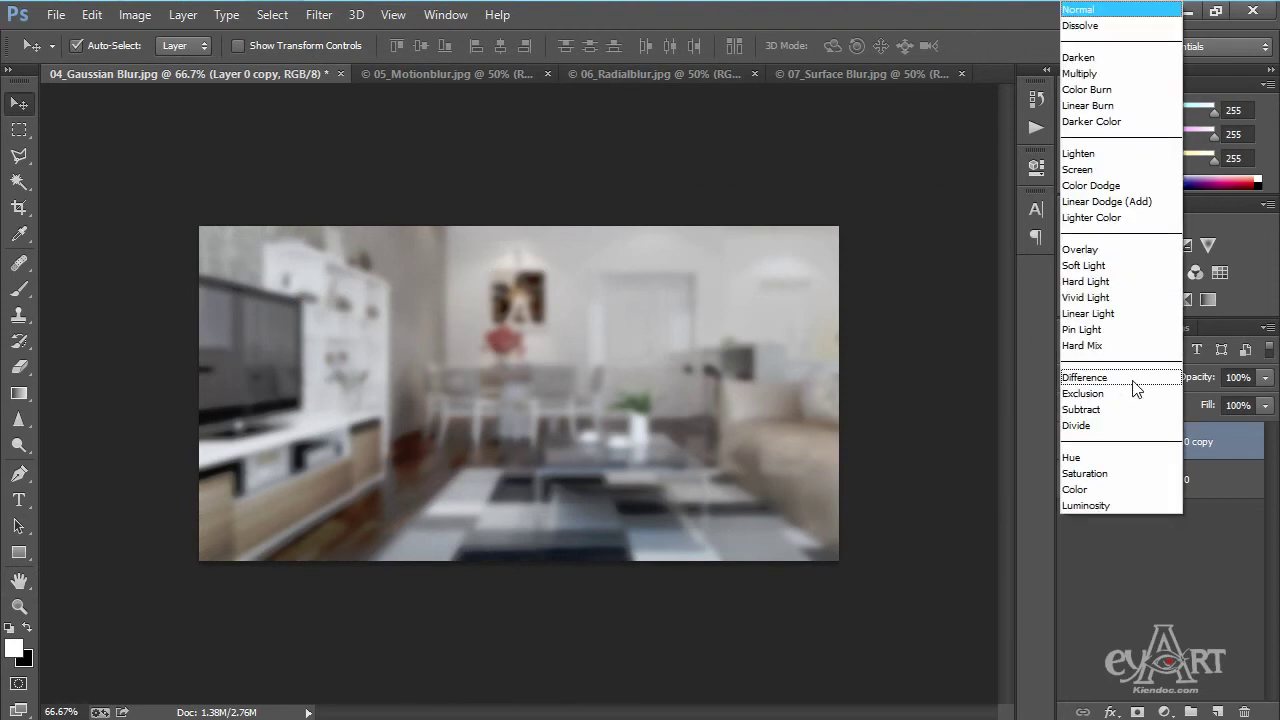
{"action": "left_click", "coordinate": [1100, 266]}
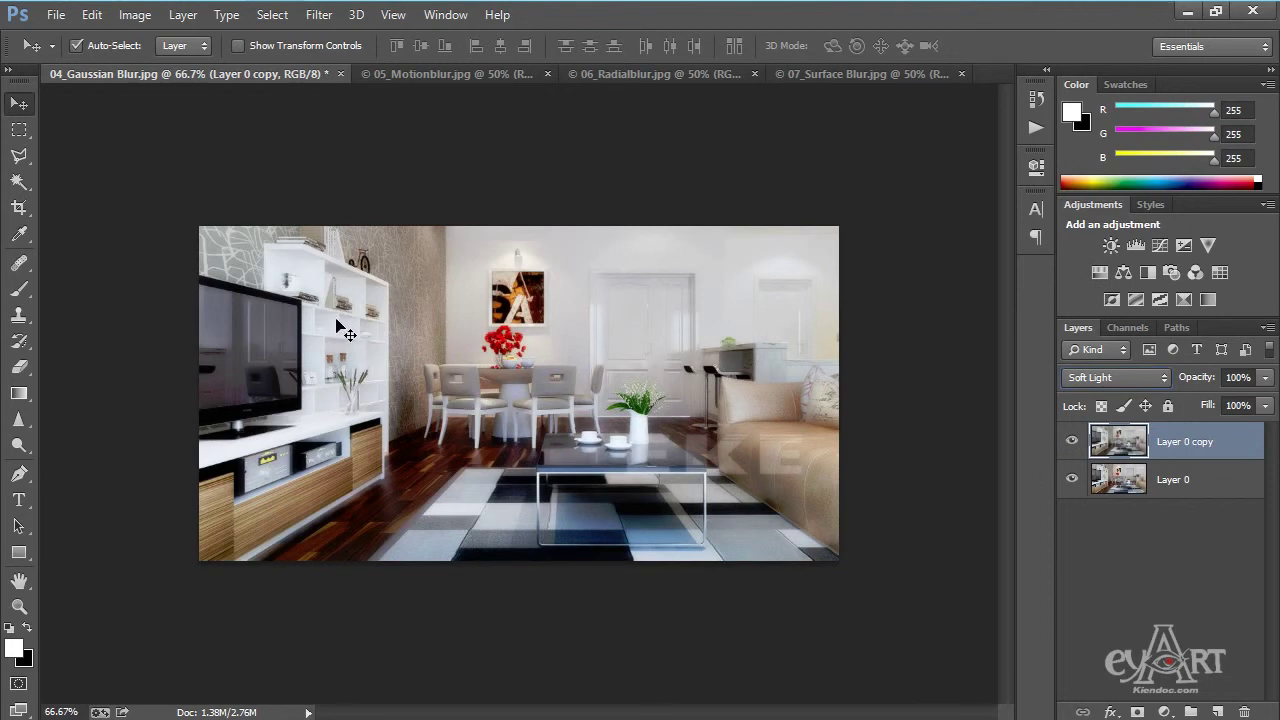
{"action": "left_click", "coordinate": [1072, 442]}
{"action": "left_click", "coordinate": [1073, 443]}
{"action": "left_click", "coordinate": [1073, 443]}
{"action": "left_click", "coordinate": [1073, 443]}
- Add a layer mask to the blurred copy and set up a soft 87 px brush at 27% opacity
{"action": "left_click", "coordinate": [1137, 712]}
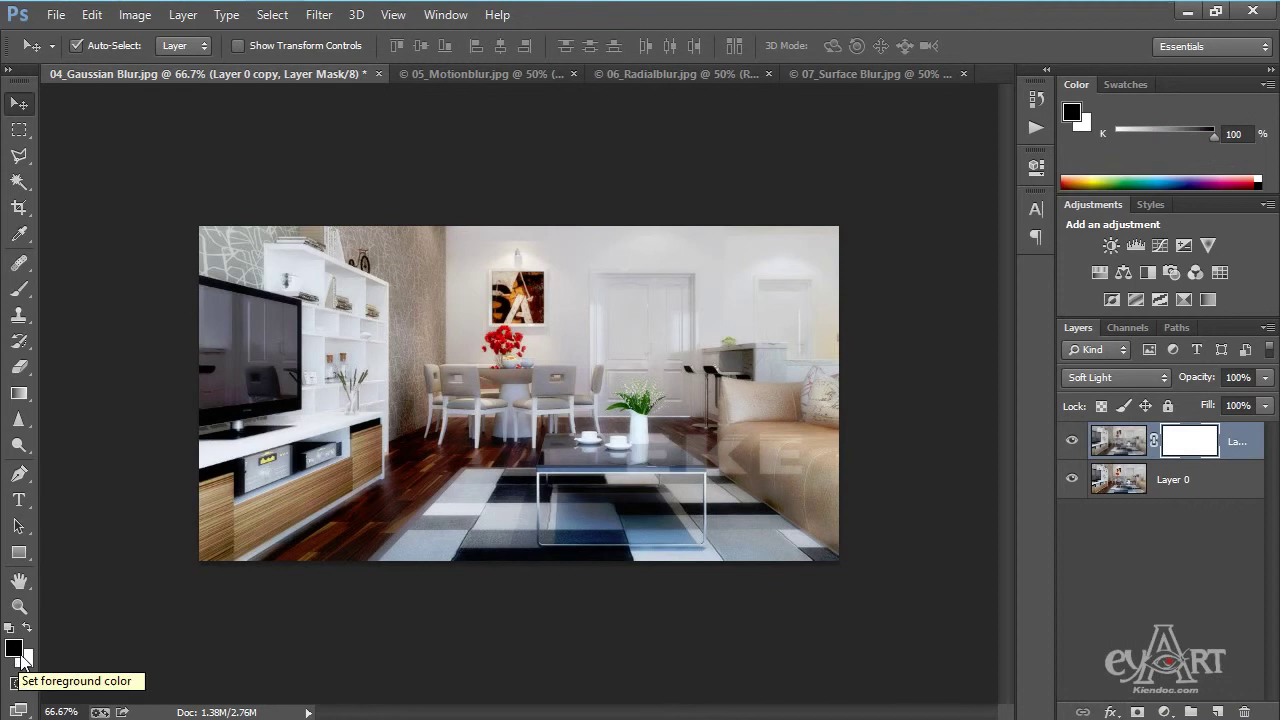
{"action": "left_click", "coordinate": [19, 289]}
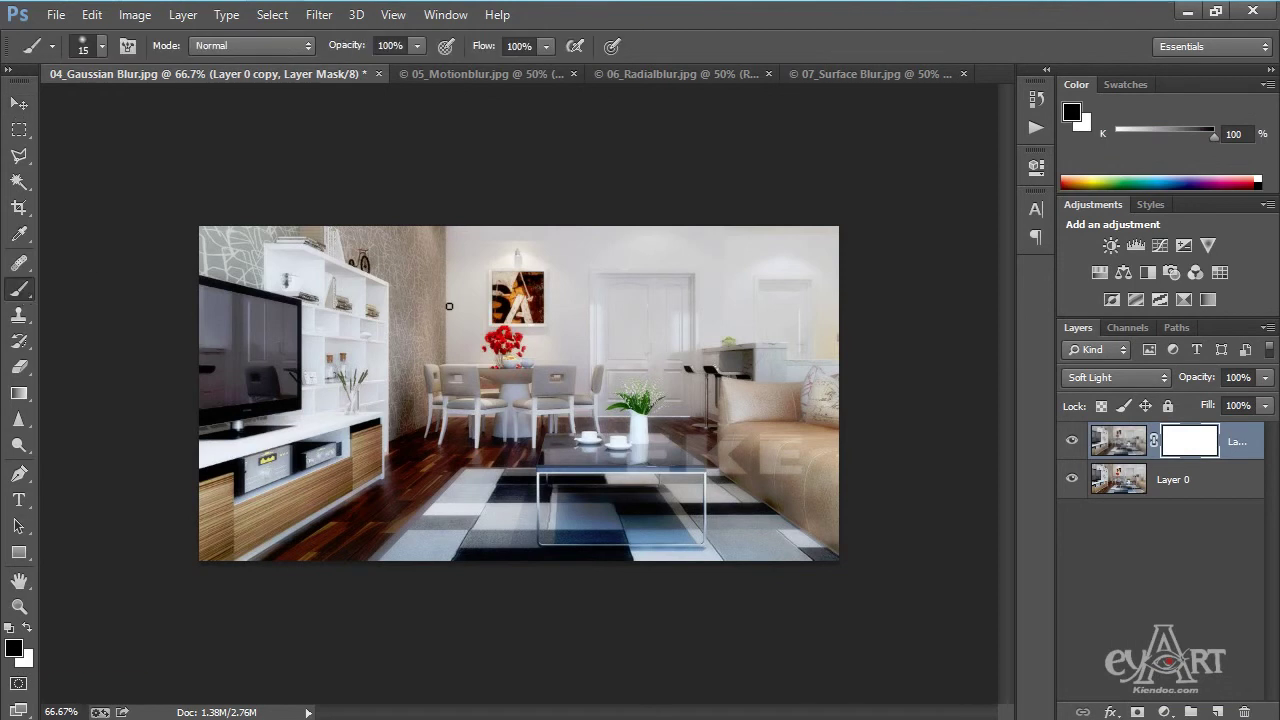
{"action": "right_click", "coordinate": [449, 306]}
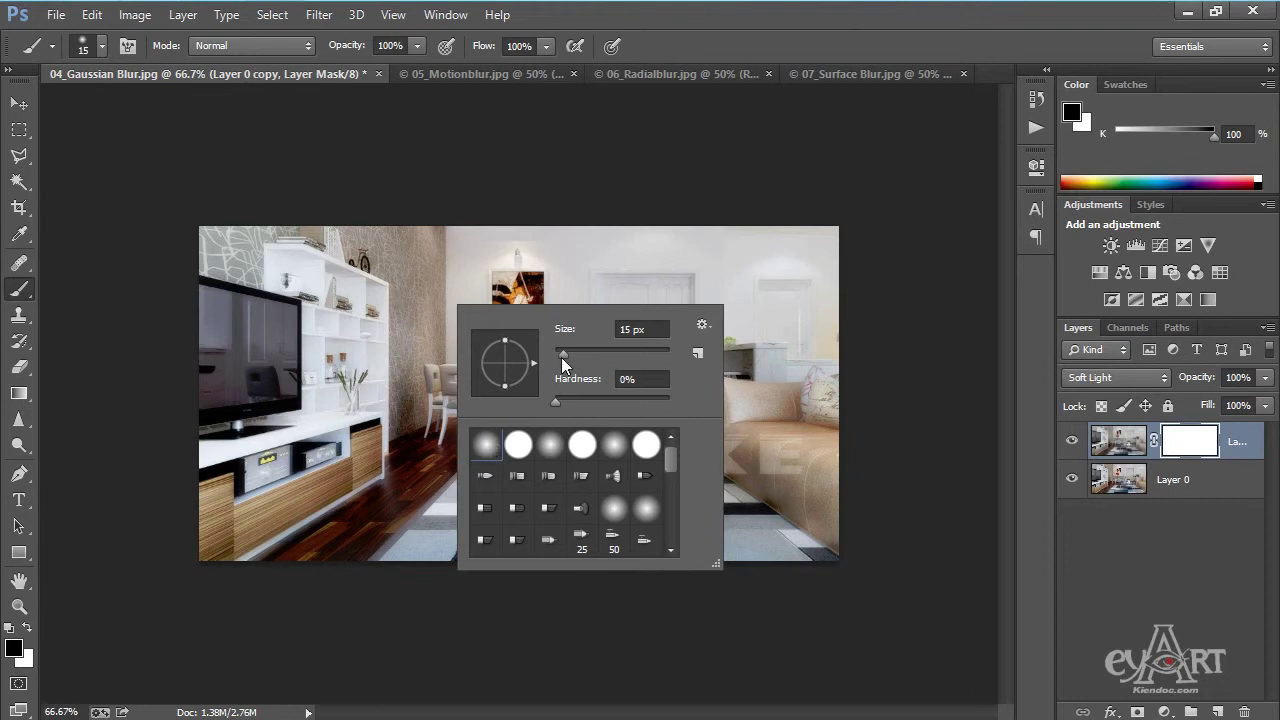
{"action": "left_click_drag", "start_coordinate": [561, 357], "coordinate": [599, 353]}
{"action": "key", "text": "Return"}
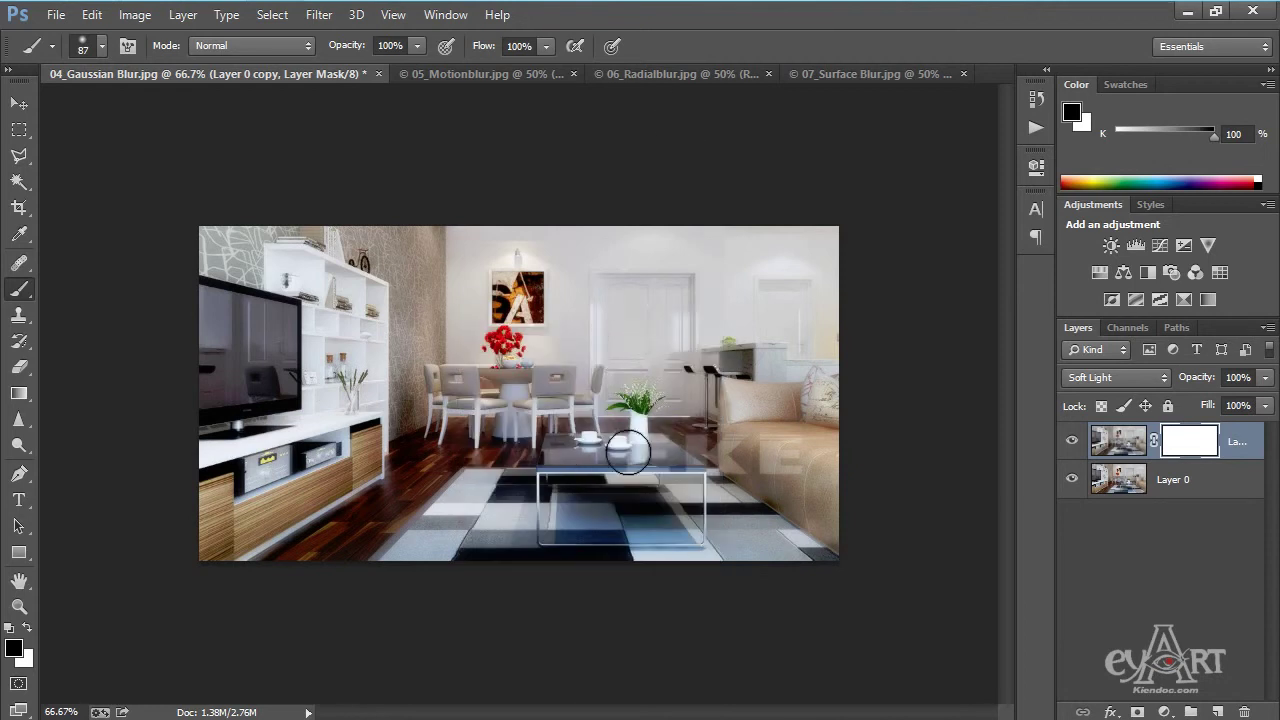
{"action": "left_click", "coordinate": [416, 48]}
{"action": "left_click_drag", "start_coordinate": [359, 68], "coordinate": [341, 65]}
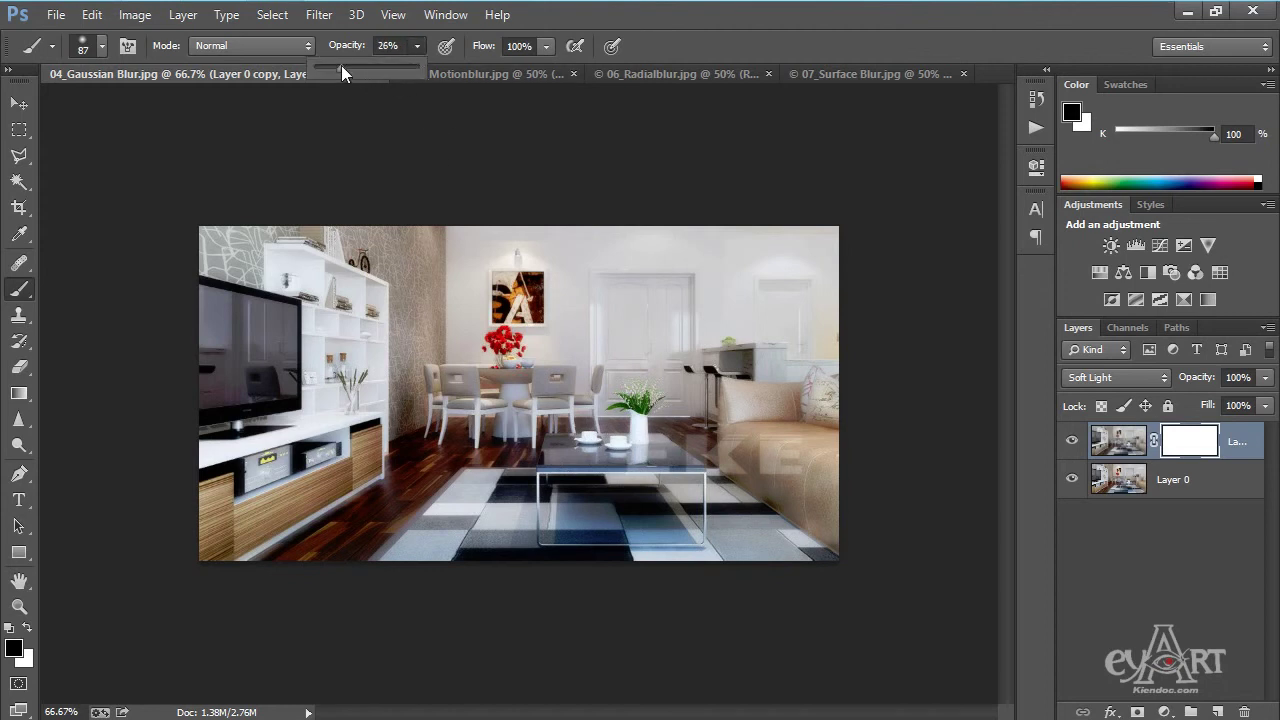
{"action": "left_click", "coordinate": [687, 28]}
- Paint black on the layer mask over the coffee table and the checkered rug to soften the effect there
{"action": "scroll", "coordinate": [545, 503], "scroll_direction": "up", "scroll_amount": 2, "text": "alt"}
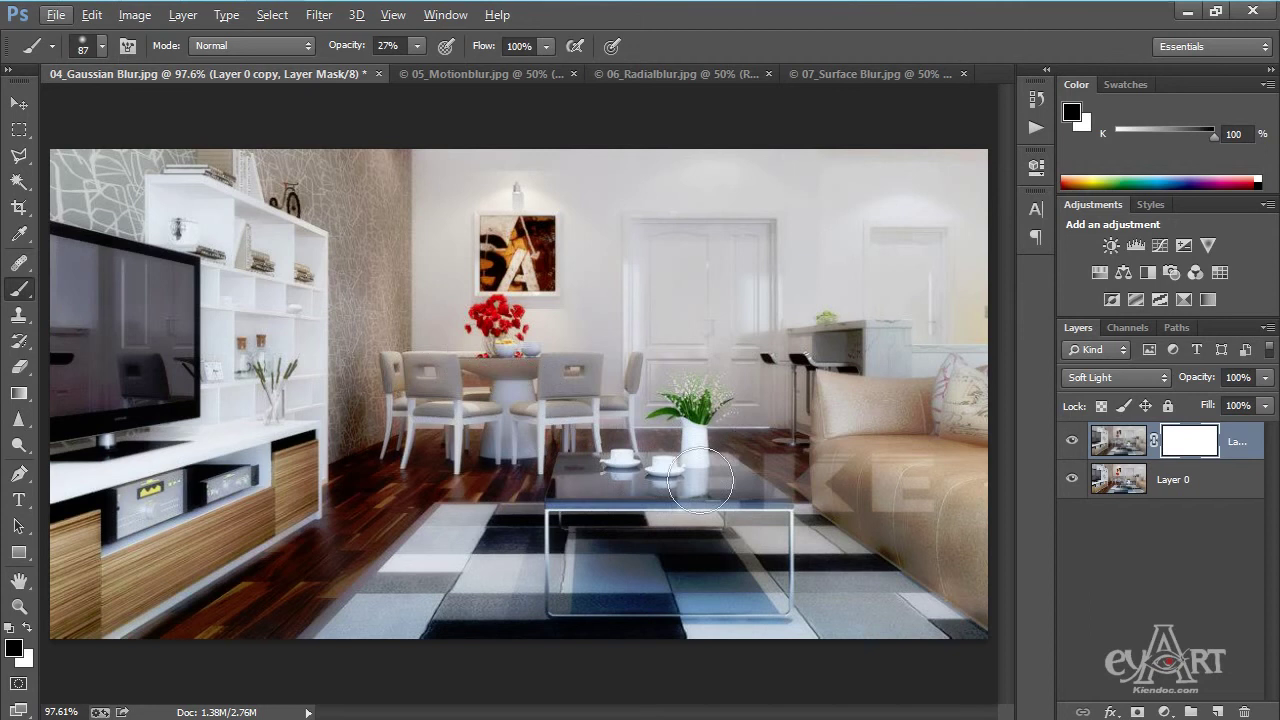
{"action": "left_click", "coordinate": [697, 484]}
{"action": "mouse_move", "coordinate": [697, 484]}
{"action": "left_mouse_down"}
{"action": "mouse_move", "coordinate": [629, 484]}
{"action": "mouse_move", "coordinate": [716, 470]}
{"action": "mouse_move", "coordinate": [752, 488]}
{"action": "mouse_move", "coordinate": [675, 425]}
{"action": "mouse_move", "coordinate": [712, 418]}
{"action": "mouse_move", "coordinate": [677, 471]}
{"action": "mouse_move", "coordinate": [586, 466]}
{"action": "left_mouse_up"}
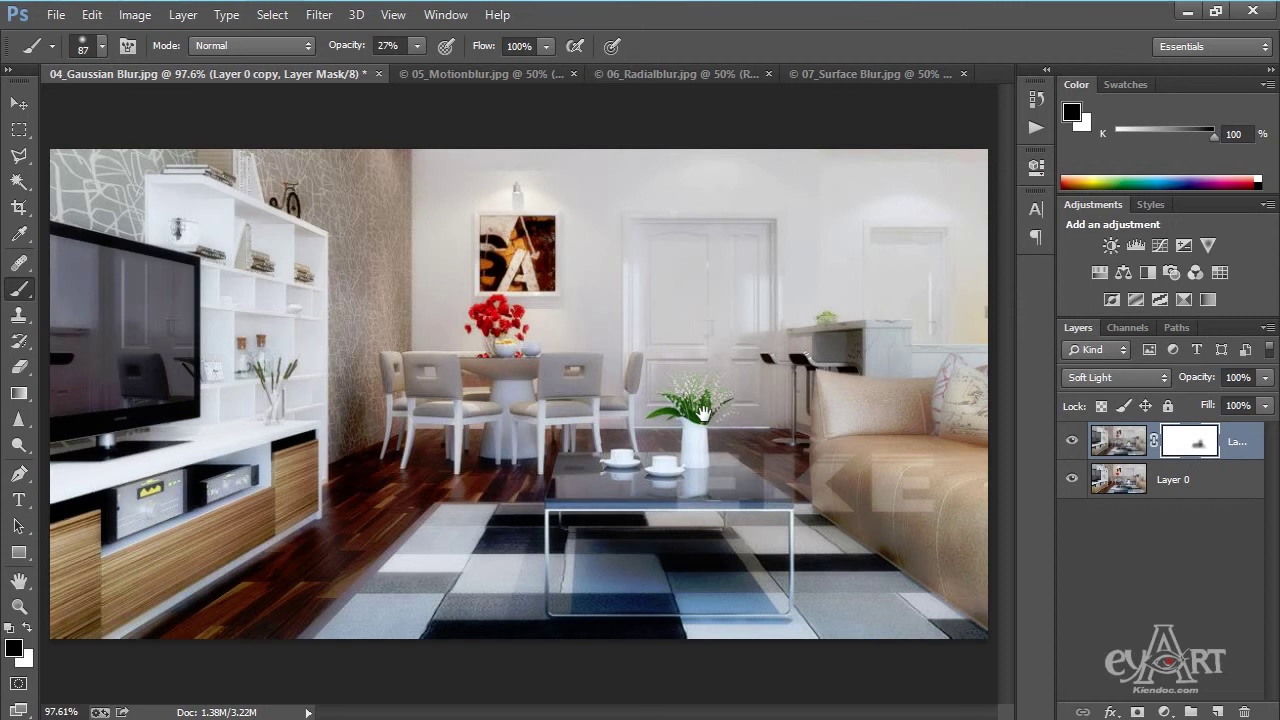
{"action": "mouse_move", "coordinate": [568, 537]}
{"action": "left_mouse_down"}
{"action": "mouse_move", "coordinate": [457, 529]}
{"action": "mouse_move", "coordinate": [404, 598]}
{"action": "left_mouse_up"}
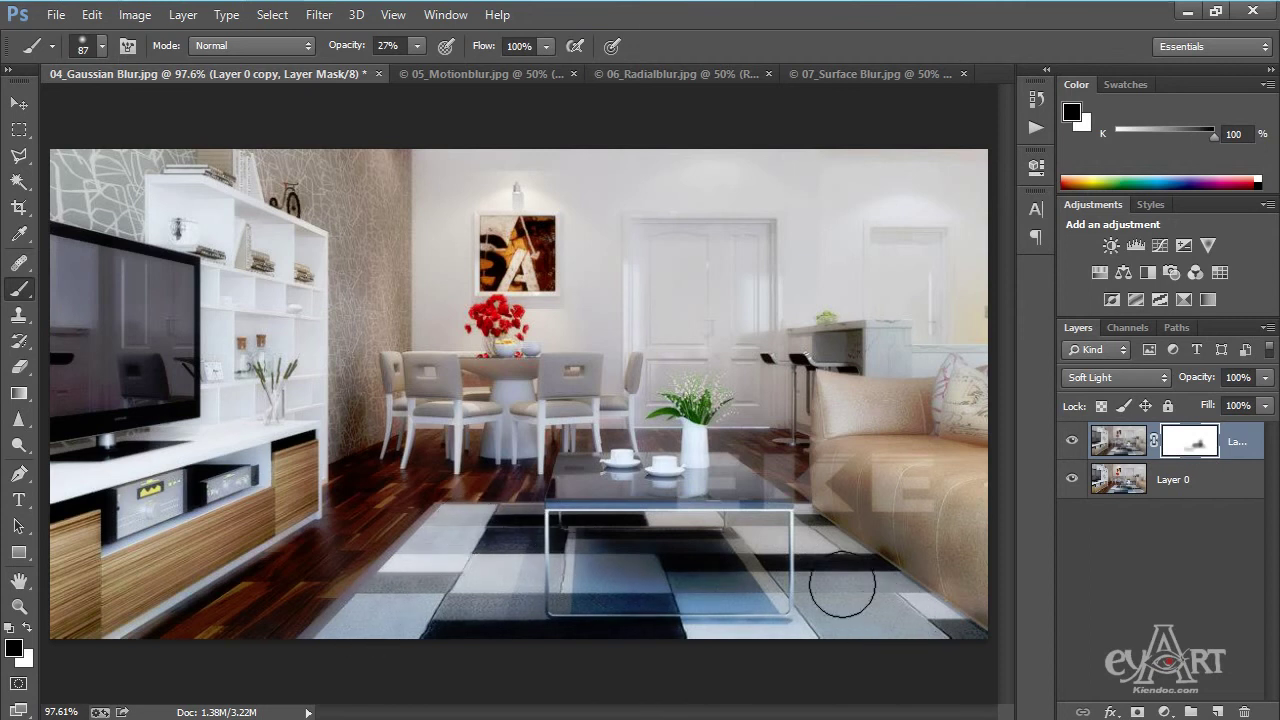
{"action": "mouse_move", "coordinate": [742, 552]}
{"action": "left_mouse_down"}
{"action": "mouse_move", "coordinate": [756, 567]}
{"action": "mouse_move", "coordinate": [549, 558]}
{"action": "mouse_move", "coordinate": [591, 541]}
{"action": "left_mouse_up"}
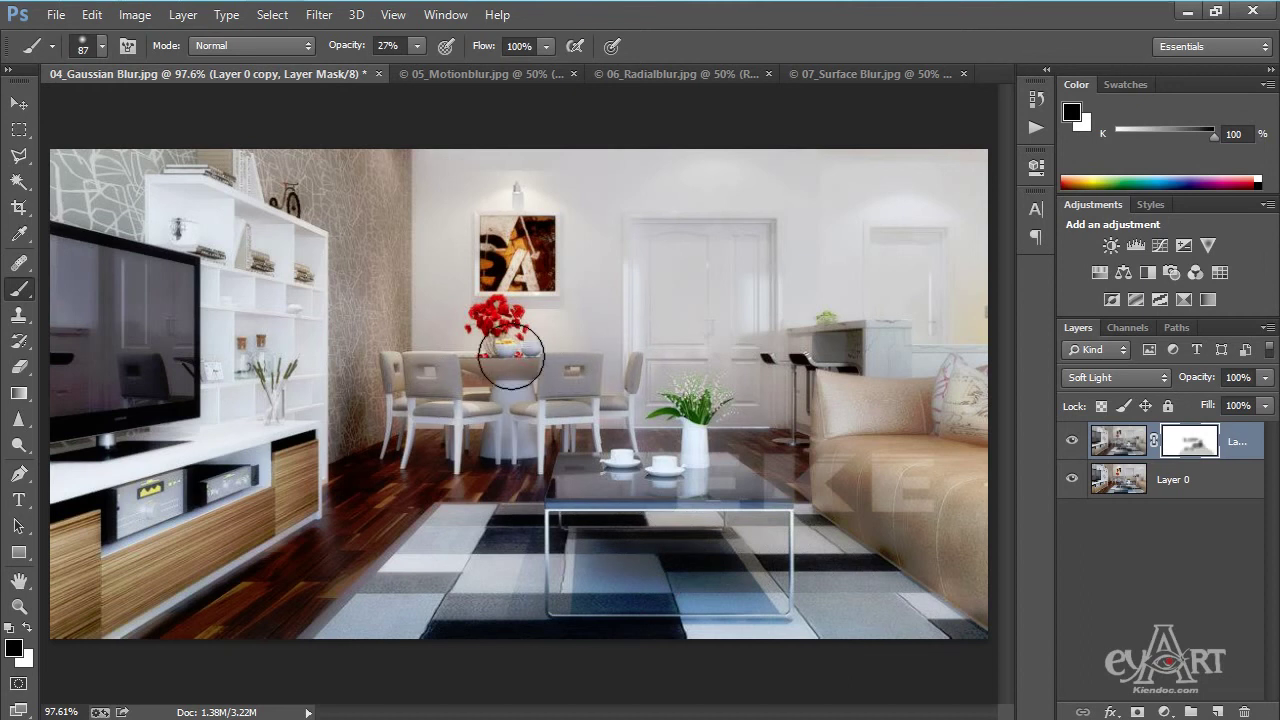
- Paint black on the layer mask over the television, the wooden cabinet and floor, the sofa and the table area
{"action": "scroll", "coordinate": [283, 348], "scroll_direction": "down", "scroll_amount": 4}
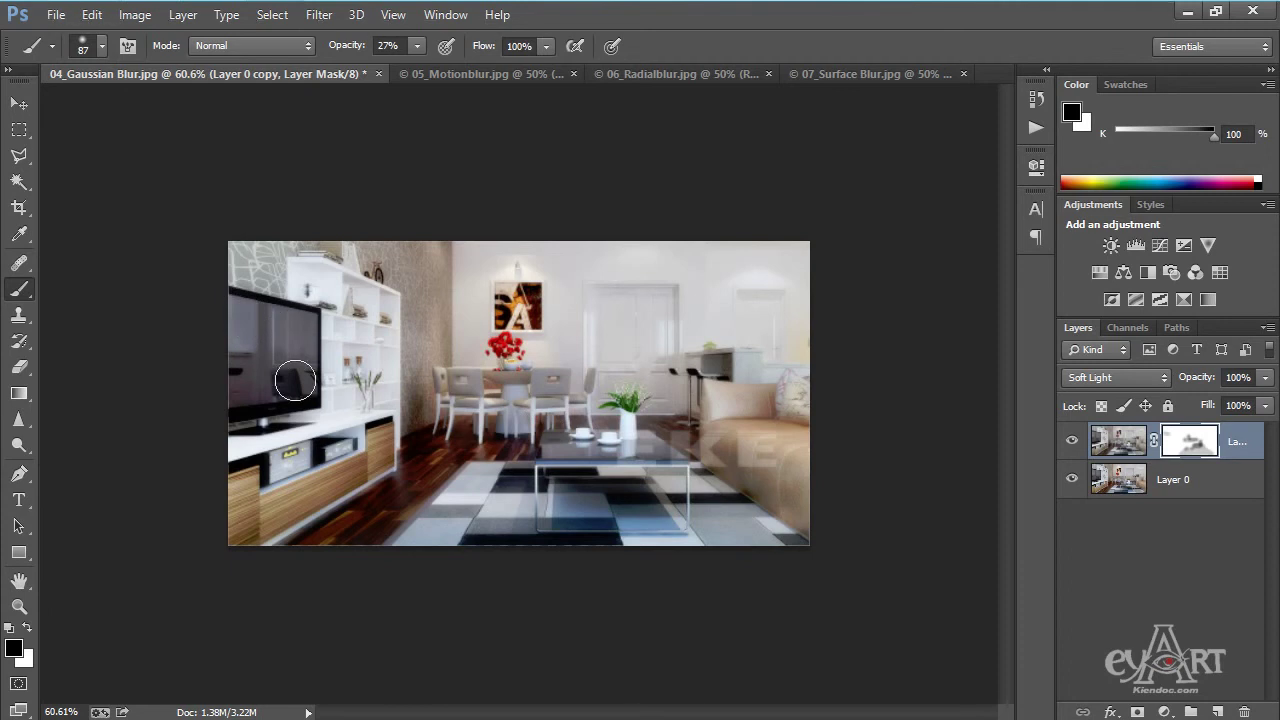
{"action": "mouse_move", "coordinate": [297, 386]}
{"action": "left_mouse_down"}
{"action": "mouse_move", "coordinate": [230, 393]}
{"action": "mouse_move", "coordinate": [252, 325]}
{"action": "mouse_move", "coordinate": [230, 333]}
{"action": "mouse_move", "coordinate": [292, 330]}
{"action": "mouse_move", "coordinate": [302, 407]}
{"action": "left_mouse_up"}
{"action": "mouse_move", "coordinate": [274, 506]}
{"action": "left_mouse_down"}
{"action": "mouse_move", "coordinate": [243, 508]}
{"action": "mouse_move", "coordinate": [389, 451]}
{"action": "mouse_move", "coordinate": [242, 494]}
{"action": "mouse_move", "coordinate": [372, 440]}
{"action": "mouse_move", "coordinate": [257, 509]}
{"action": "mouse_move", "coordinate": [364, 508]}
{"action": "left_mouse_up"}
{"action": "mouse_move", "coordinate": [735, 431]}
{"action": "left_mouse_down"}
{"action": "mouse_move", "coordinate": [724, 408]}
{"action": "mouse_move", "coordinate": [748, 450]}
{"action": "mouse_move", "coordinate": [784, 454]}
{"action": "mouse_move", "coordinate": [762, 394]}
{"action": "mouse_move", "coordinate": [791, 391]}
{"action": "mouse_move", "coordinate": [831, 466]}
{"action": "mouse_move", "coordinate": [726, 420]}
{"action": "mouse_move", "coordinate": [776, 479]}
{"action": "left_mouse_up"}
{"action": "mouse_move", "coordinate": [620, 462]}
{"action": "left_mouse_down"}
{"action": "mouse_move", "coordinate": [558, 444]}
{"action": "mouse_move", "coordinate": [625, 436]}
{"action": "mouse_move", "coordinate": [634, 407]}
{"action": "mouse_move", "coordinate": [642, 462]}
{"action": "mouse_move", "coordinate": [682, 490]}
{"action": "left_mouse_up"}
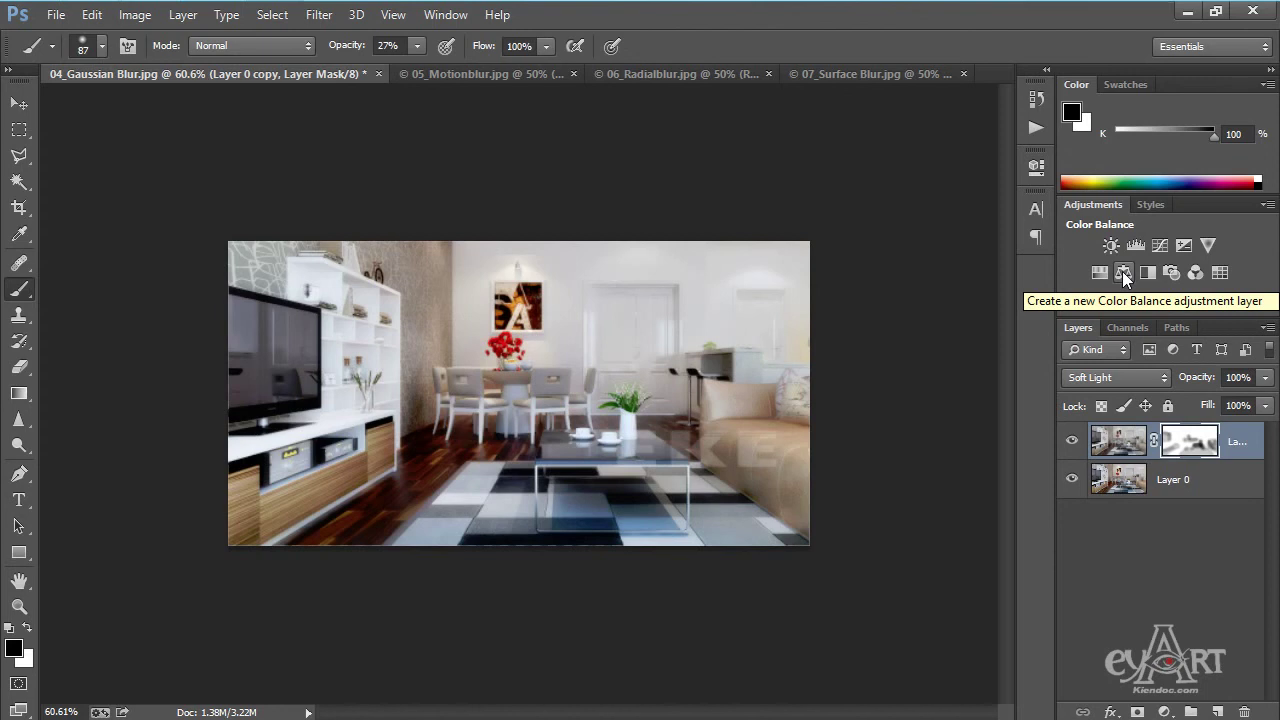
- Add a Color Balance adjustment layer, shift its midtones slightly toward cyan and yellow, and return to the Move tool
{"action": "left_click", "coordinate": [446, 16]}
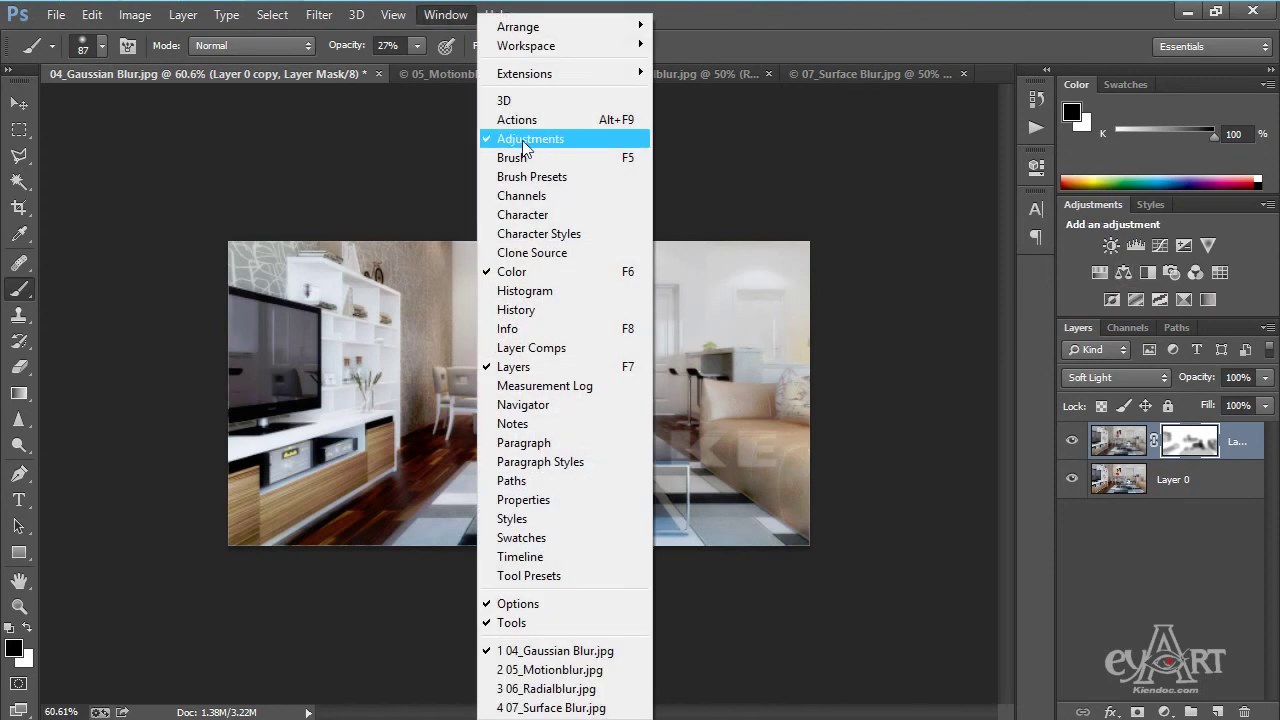
{"action": "left_click", "coordinate": [1054, 46]}
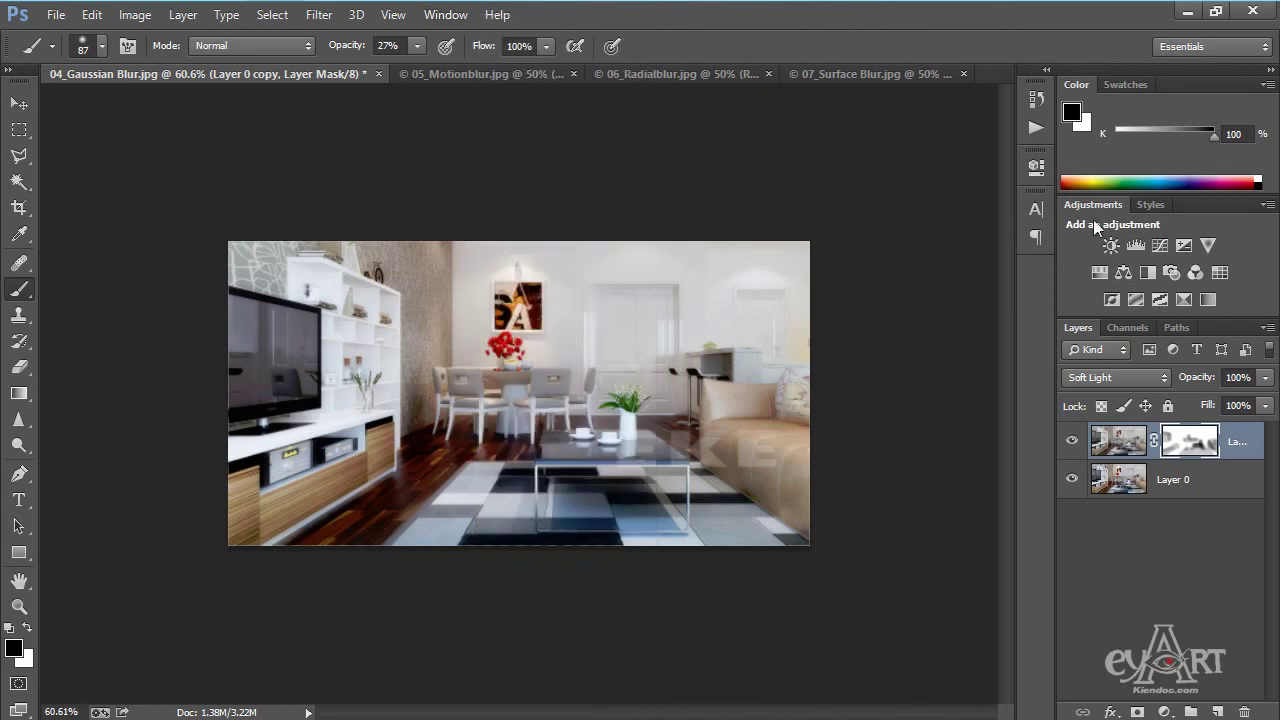
{"action": "left_click", "coordinate": [1124, 273]}
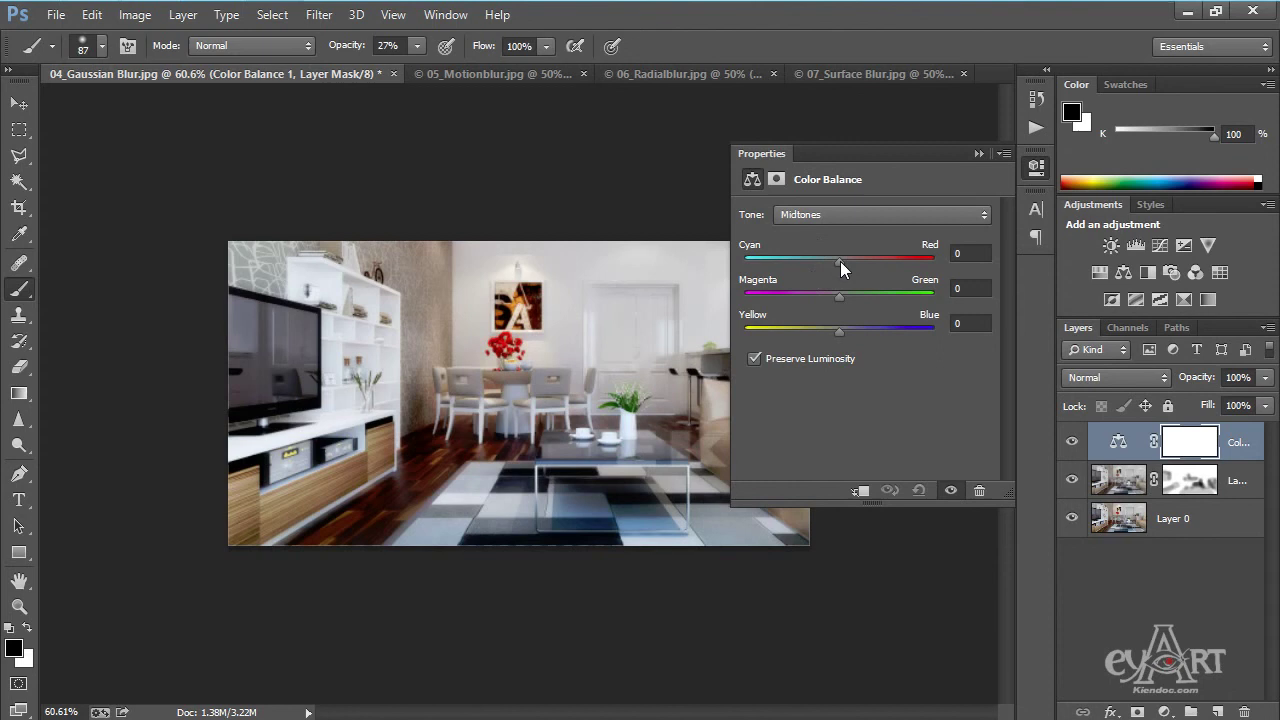
{"action": "mouse_move", "coordinate": [839, 263]}
{"action": "left_mouse_down"}
{"action": "mouse_move", "coordinate": [865, 264]}
{"action": "mouse_move", "coordinate": [831, 265]}
{"action": "left_mouse_up"}
{"action": "left_click_drag", "start_coordinate": [839, 333], "coordinate": [835, 333]}
{"action": "left_click", "coordinate": [977, 153]}
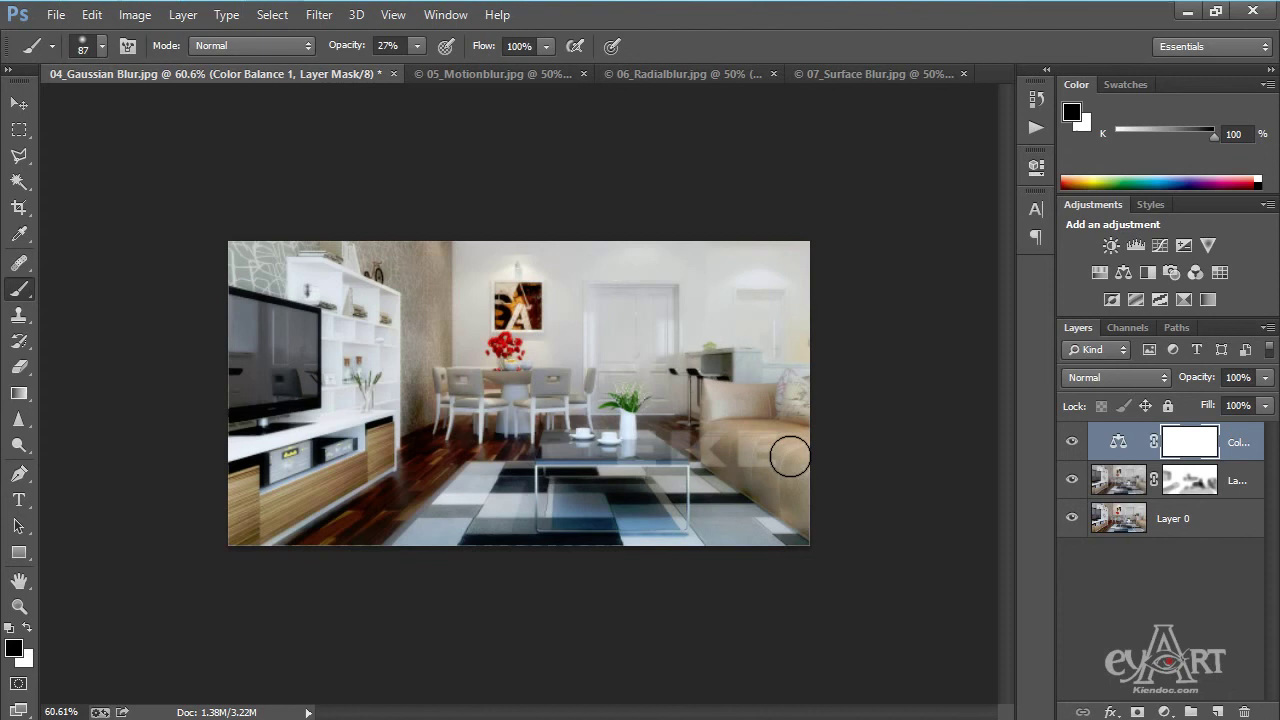
{"action": "key", "text": "v"}
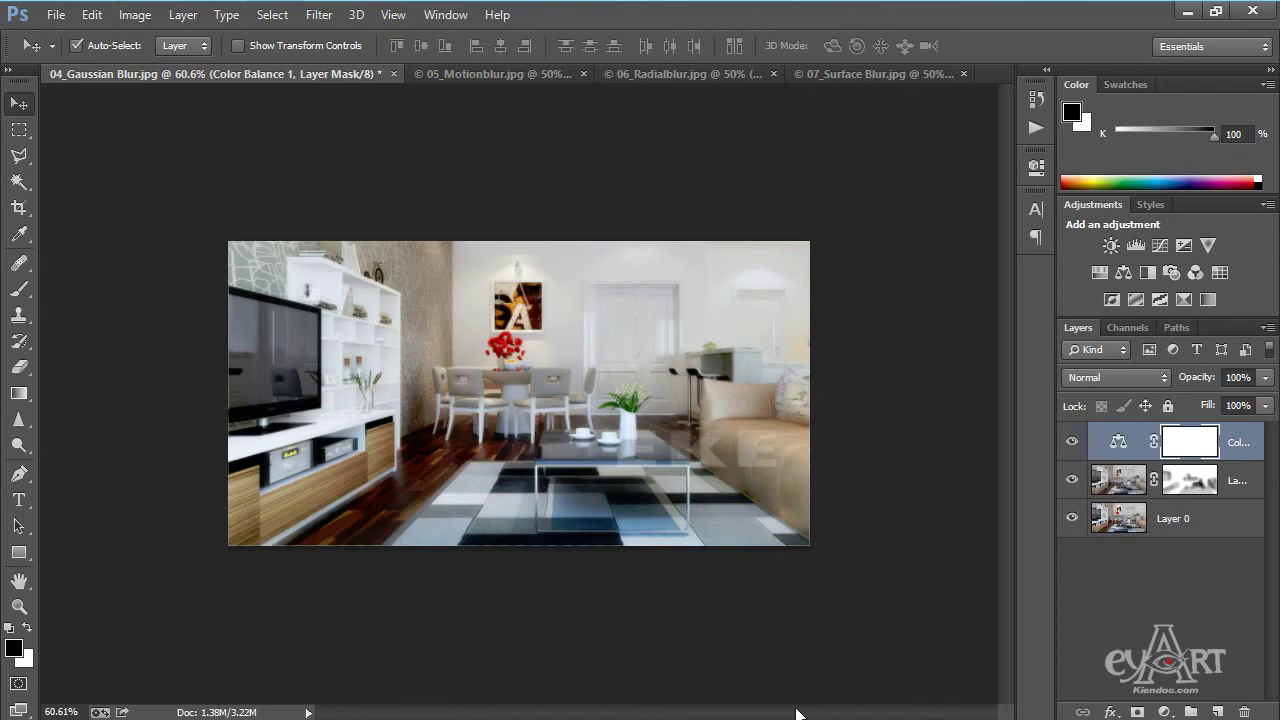